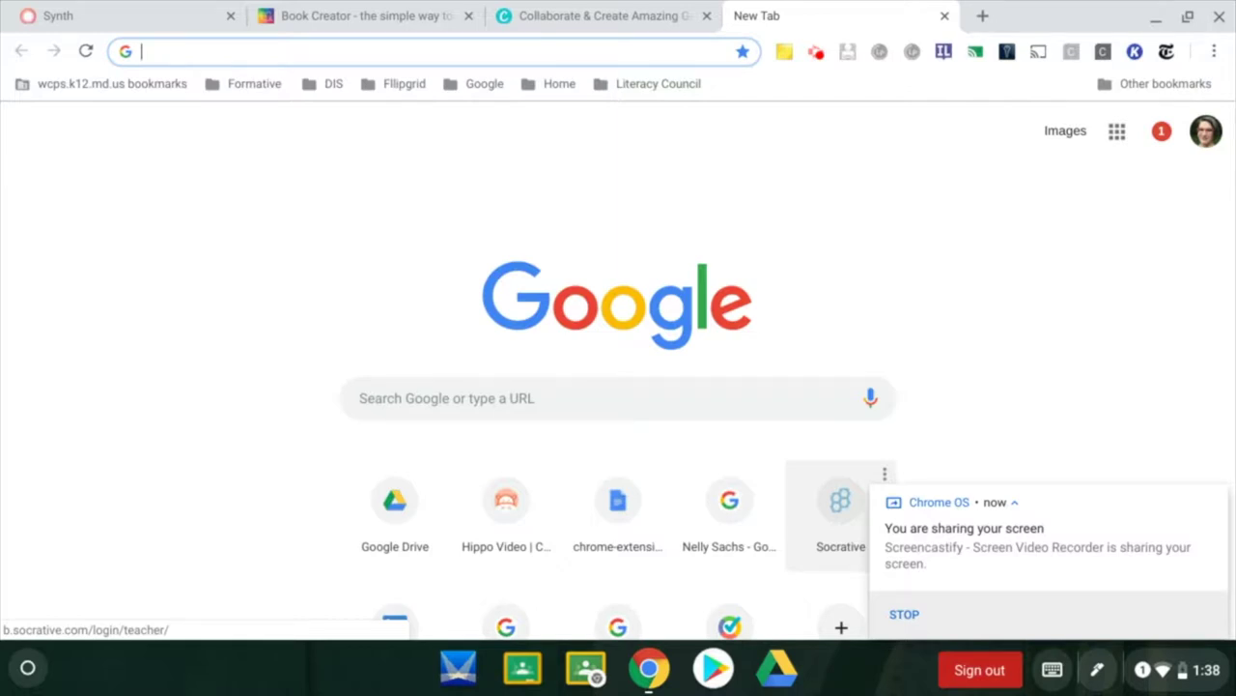
{"action": "left_click", "coordinate": [196, 26]}
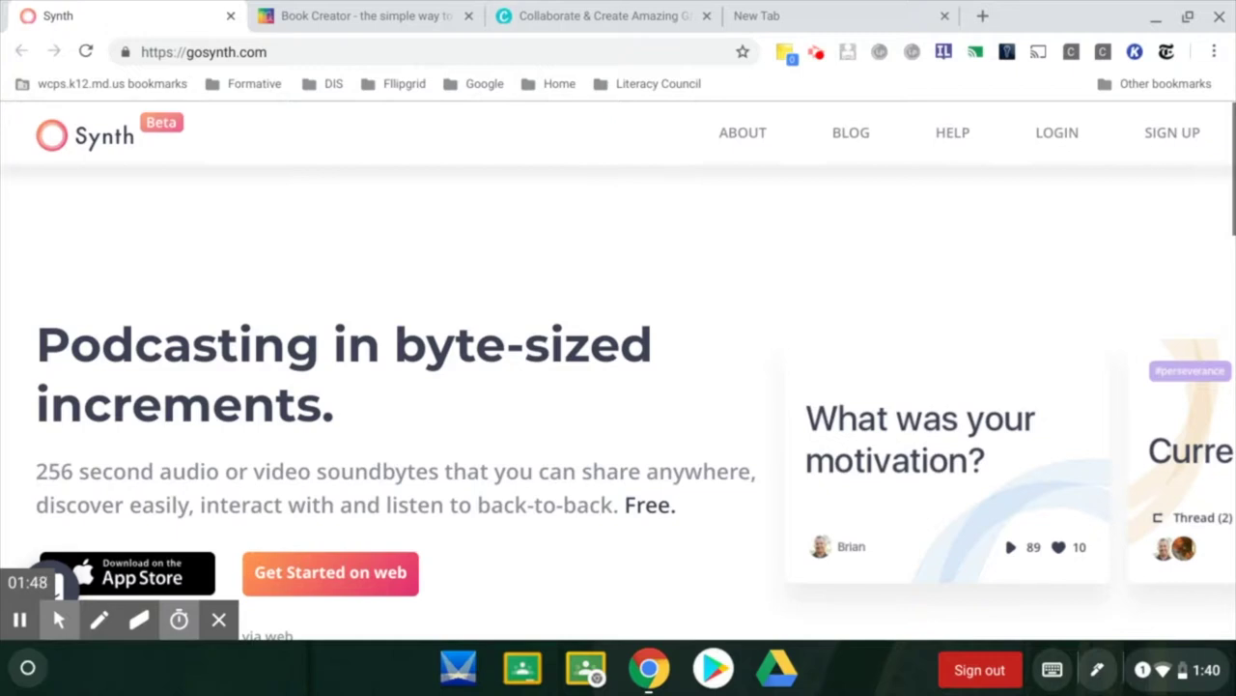
{"action": "scroll", "coordinate": [692, 420], "scroll_direction": "down", "scroll_amount": 1}
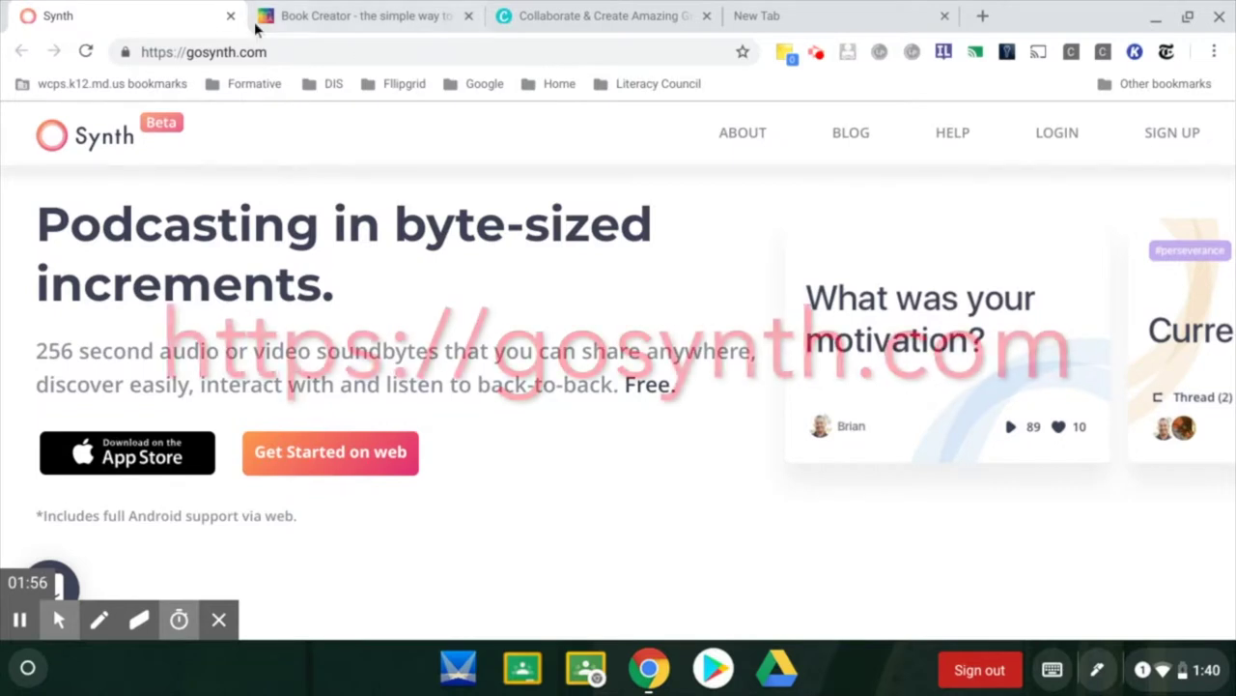
Start Synth on the web, sign in via Google, and open a 256-second recorder
{"action": "left_click", "coordinate": [373, 464]}
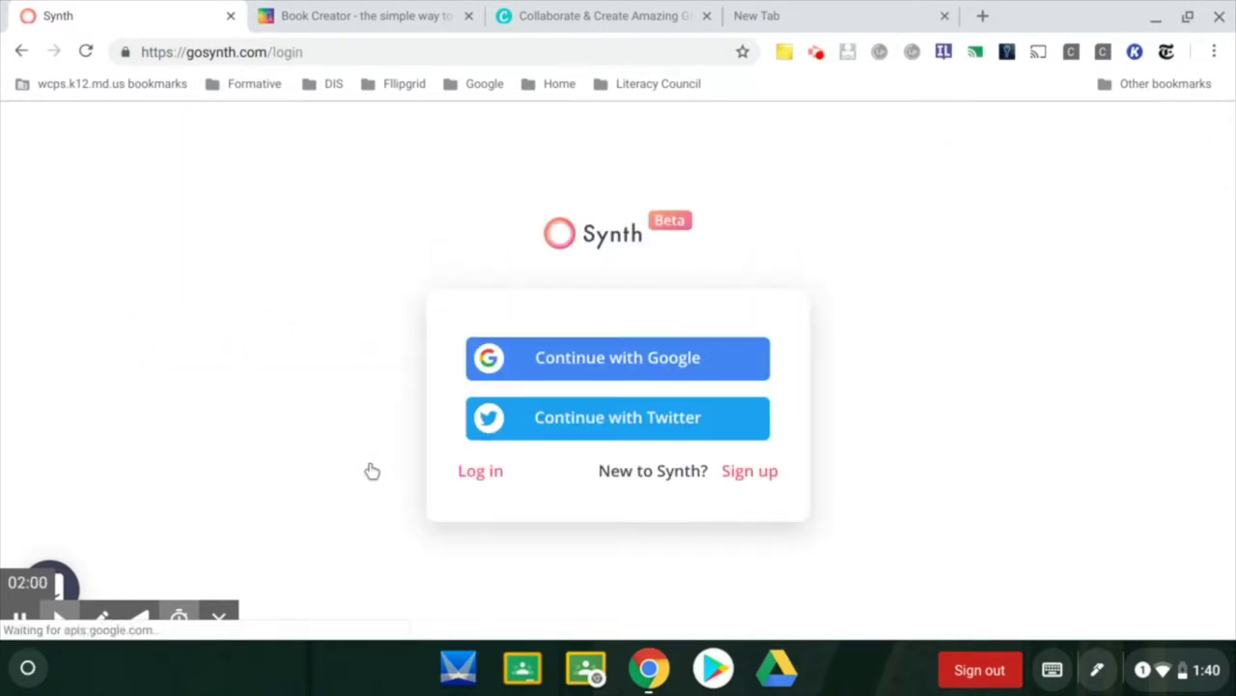
{"action": "left_click", "coordinate": [652, 359]}
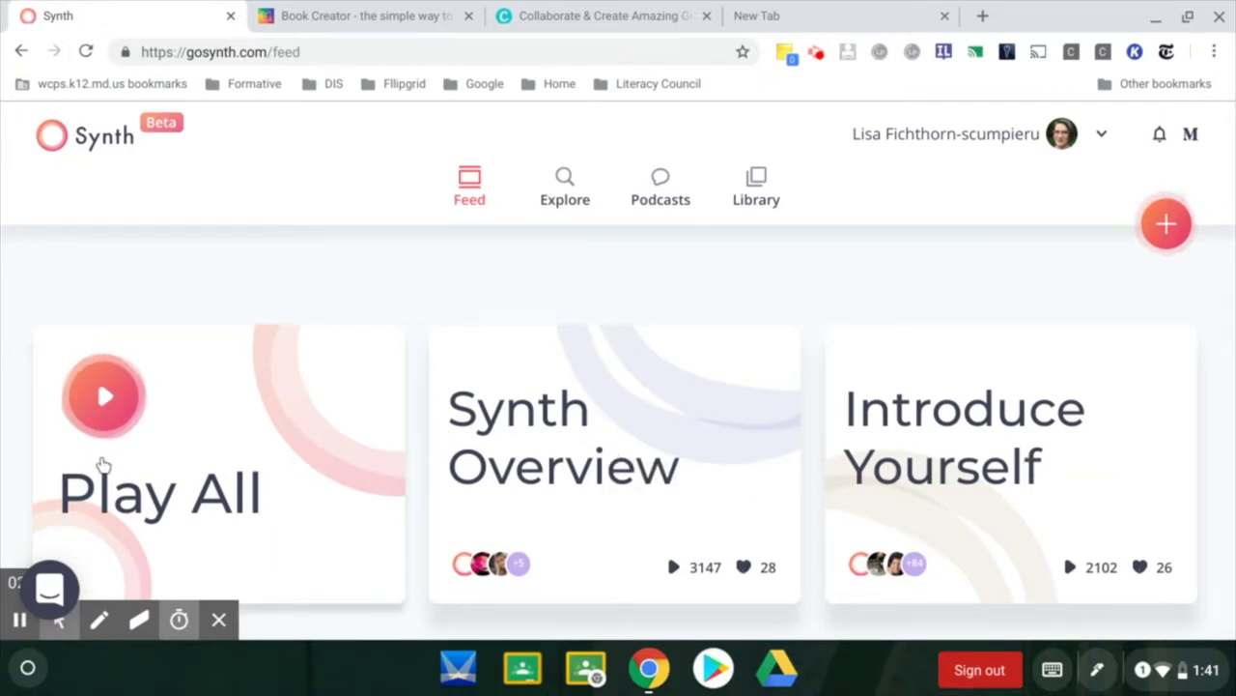
{"action": "left_click", "coordinate": [1167, 224]}
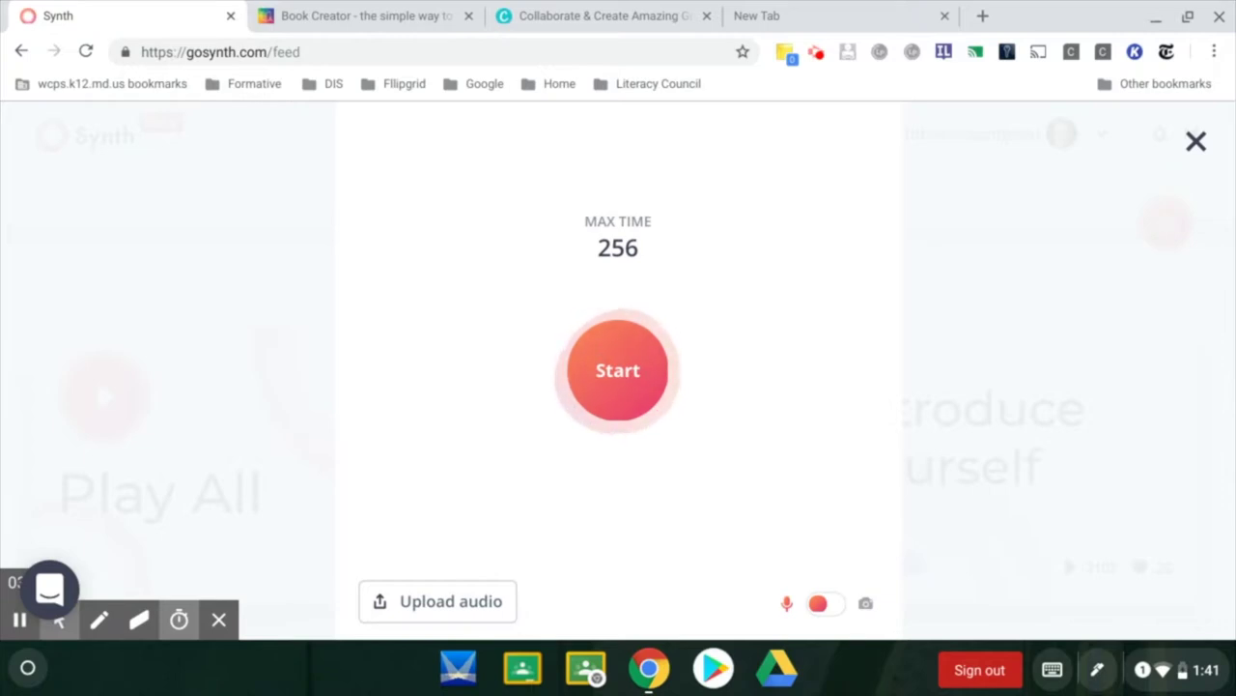
Open Book Creator's Chrome version to reach the My Books library with 'A new book'
{"action": "key", "text": "ctrl+Tab"}
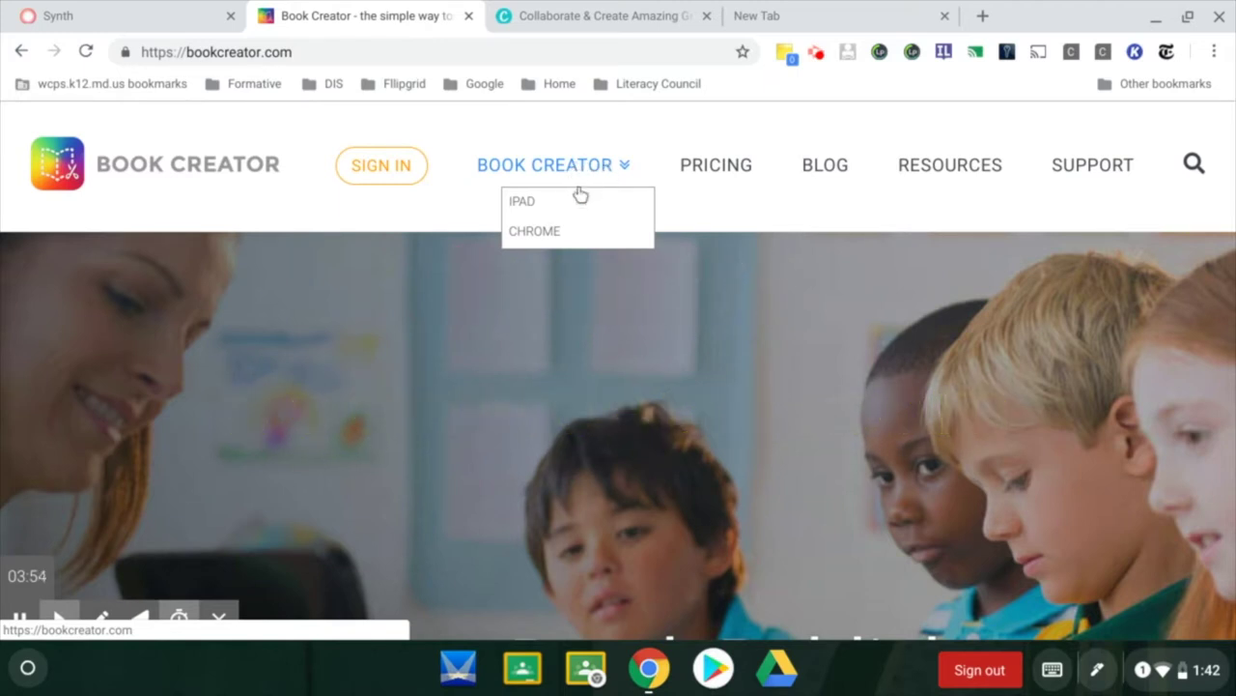
{"action": "left_click", "coordinate": [562, 236]}
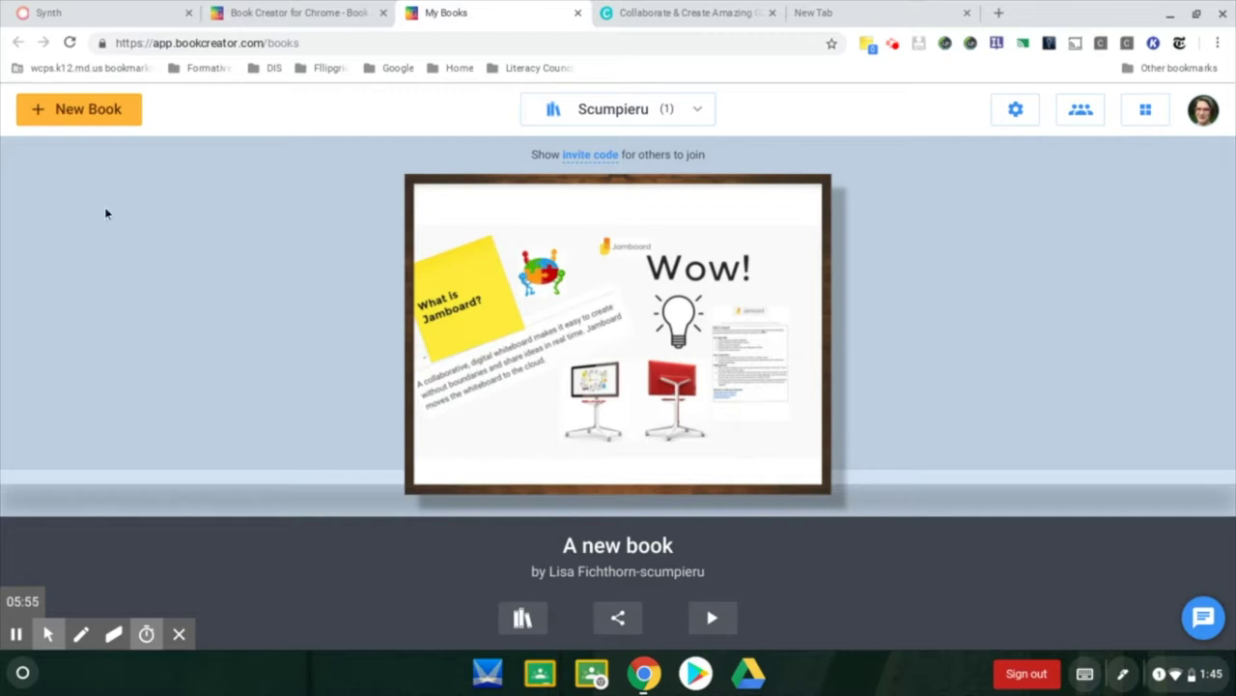
Create a new book in Book Creator
{"action": "left_click", "coordinate": [79, 110]}
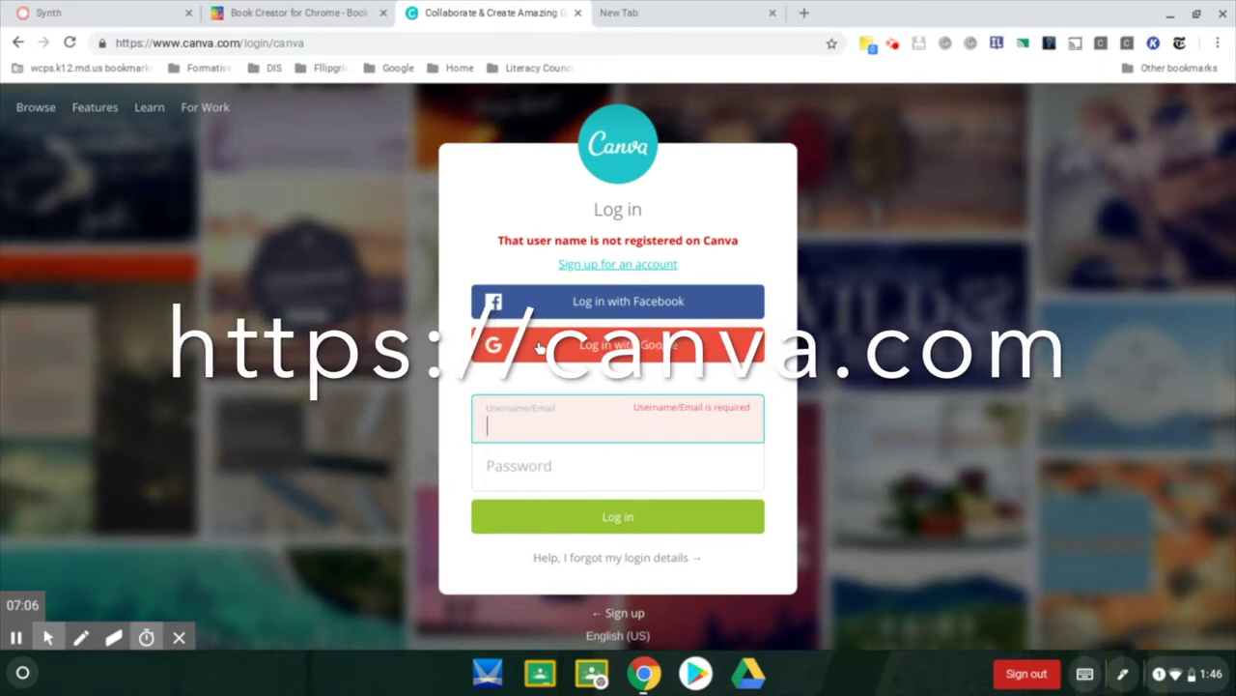
Log in to Canva with Google and start creating a Poster design
{"action": "left_click", "coordinate": [538, 345]}
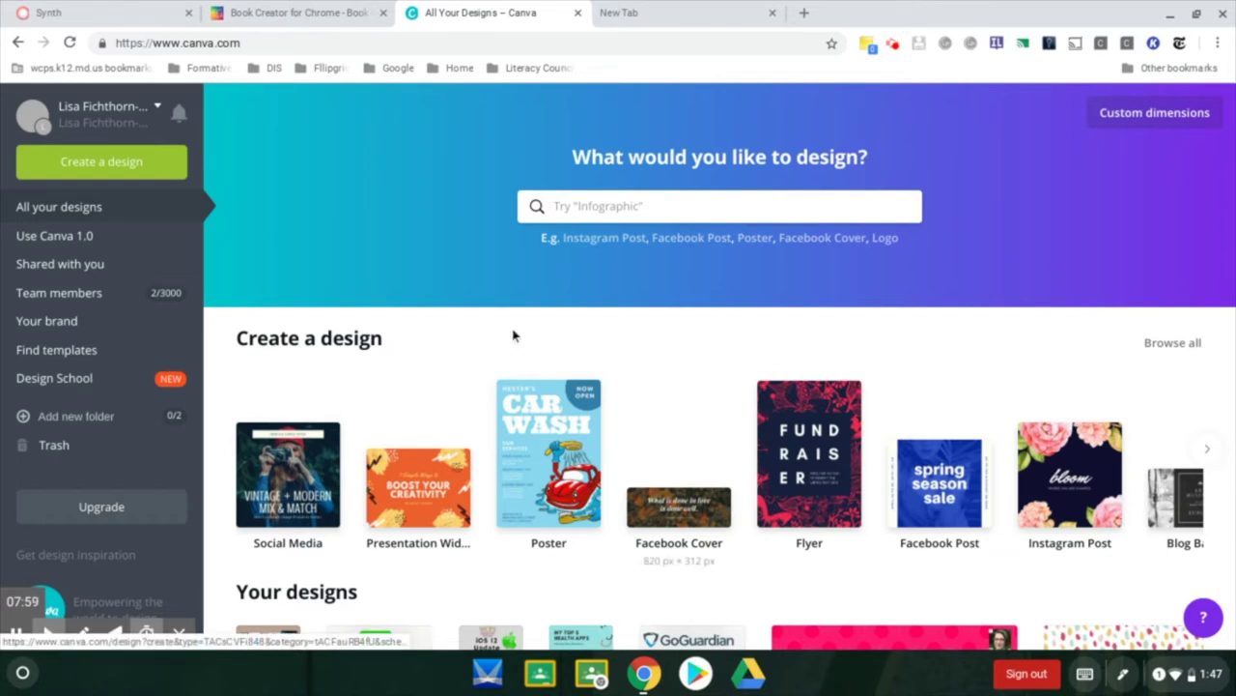
{"action": "left_click", "coordinate": [121, 162]}
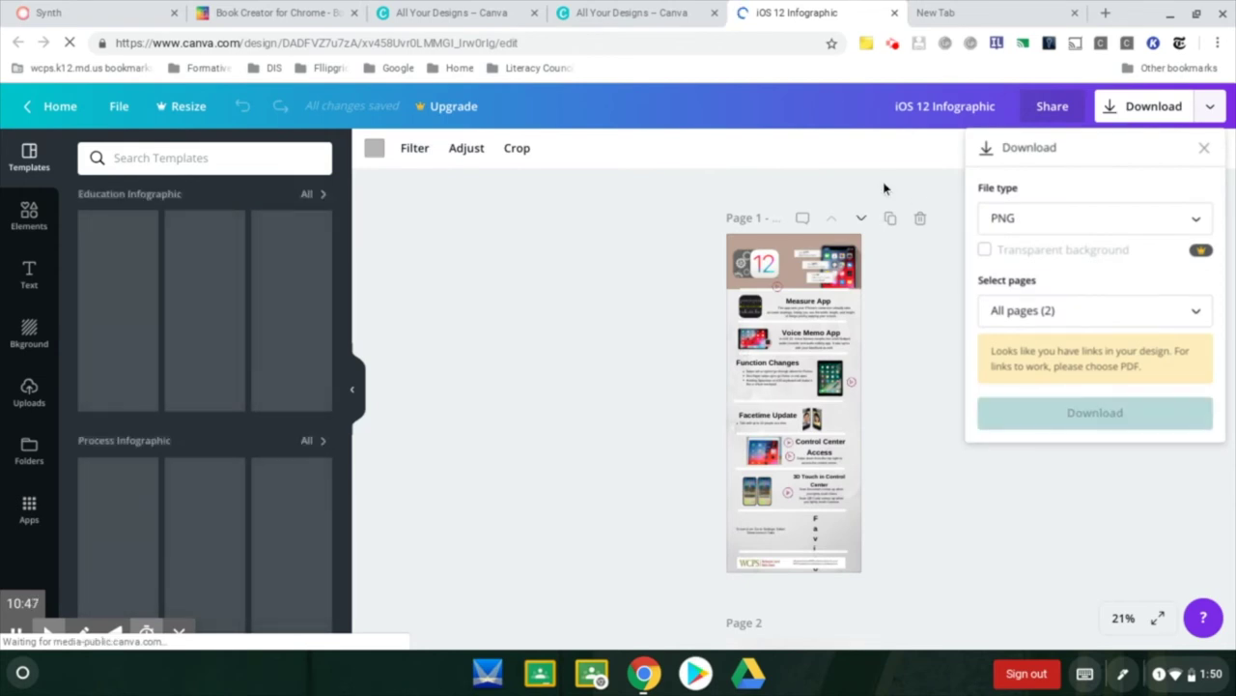
Dismiss the Download panel and show the iOS 12 Infographic's Share options
{"action": "left_click", "coordinate": [885, 188]}
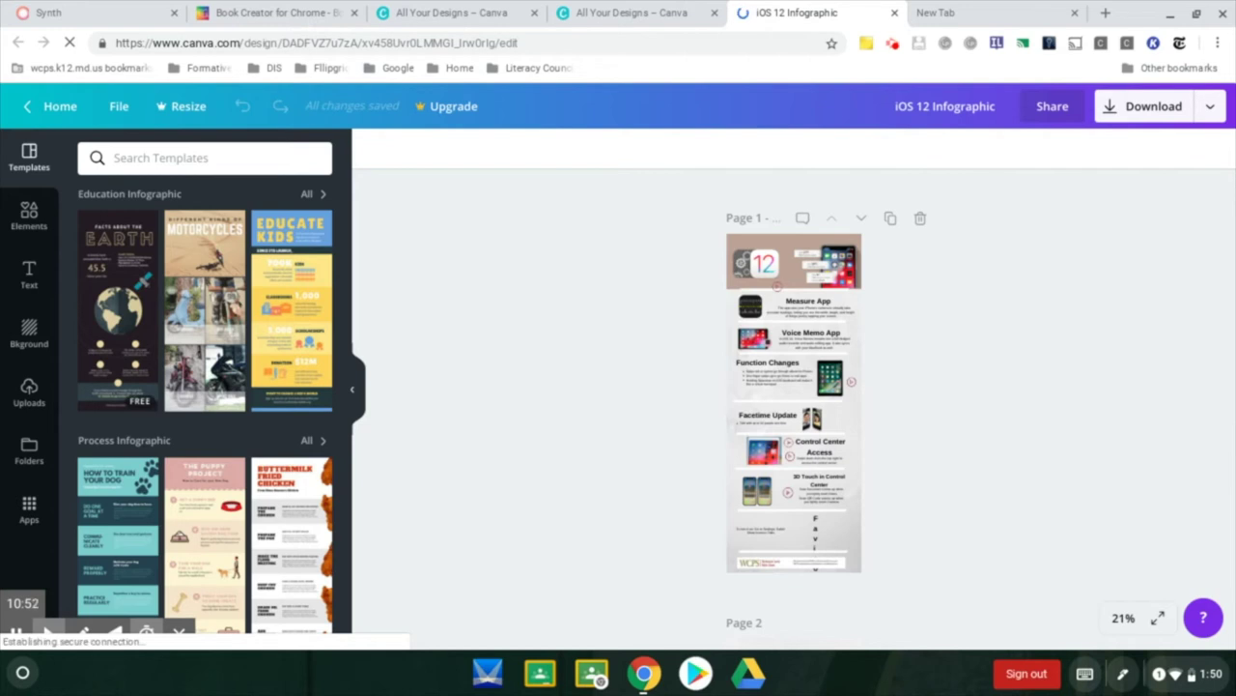
{"action": "left_click", "coordinate": [1053, 108]}
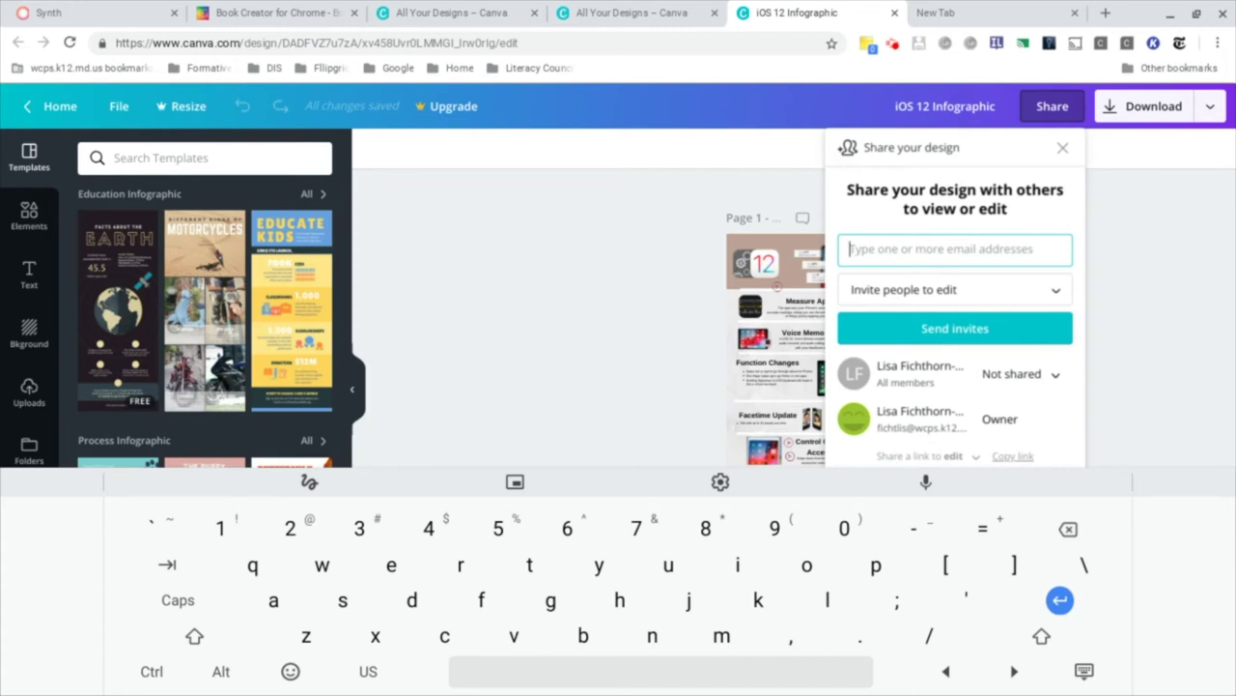
Close Share and reopen Download settings for the infographic, keeping PNG for all pages
{"action": "left_click", "coordinate": [1063, 150]}
{"action": "left_click", "coordinate": [1138, 114]}
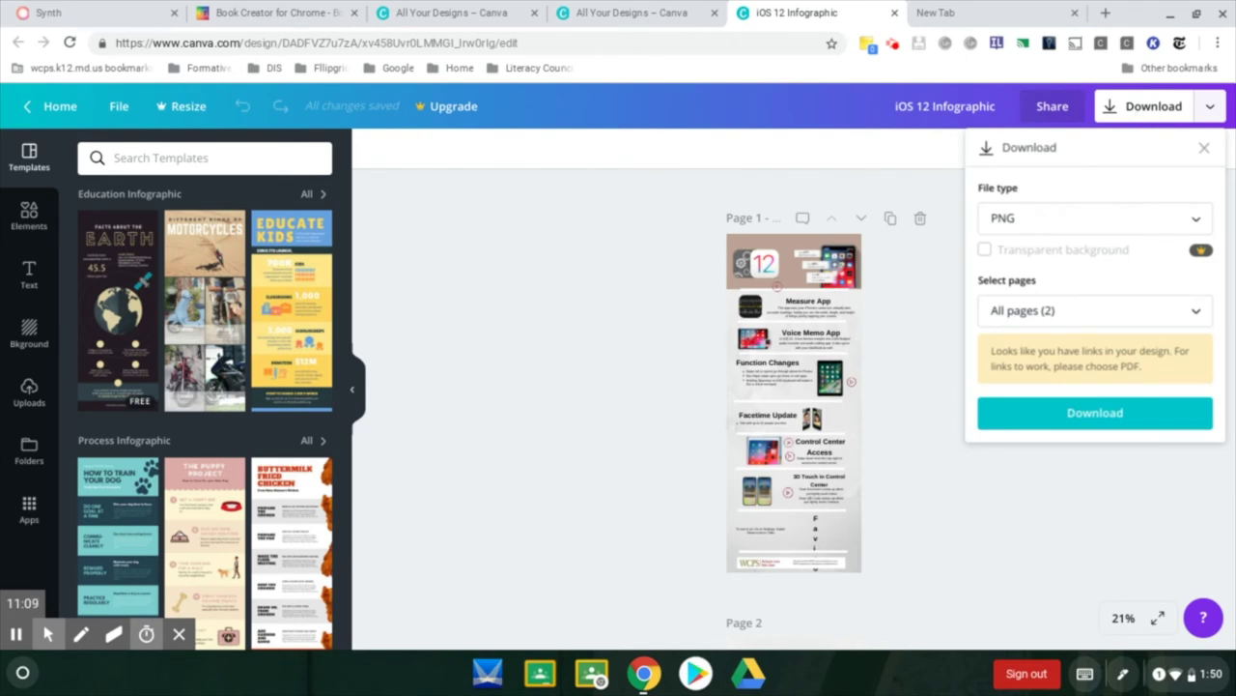
{"action": "left_click", "coordinate": [1160, 224]}
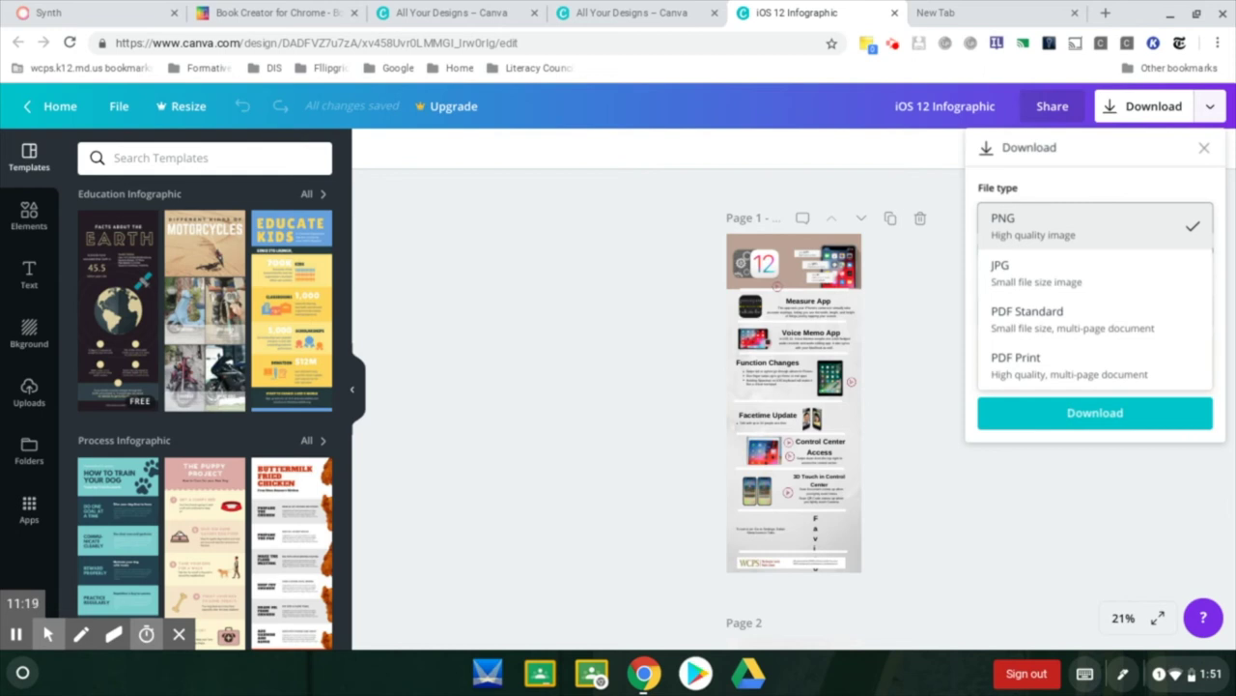
{"action": "left_click", "coordinate": [967, 320]}
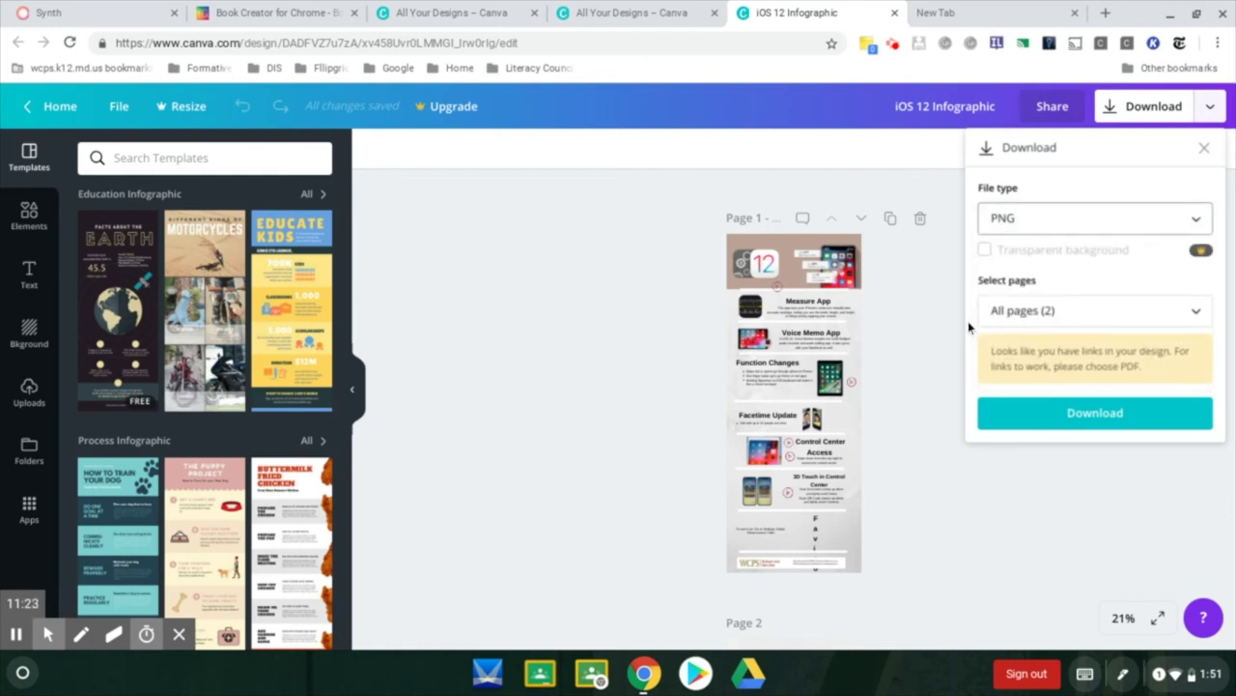